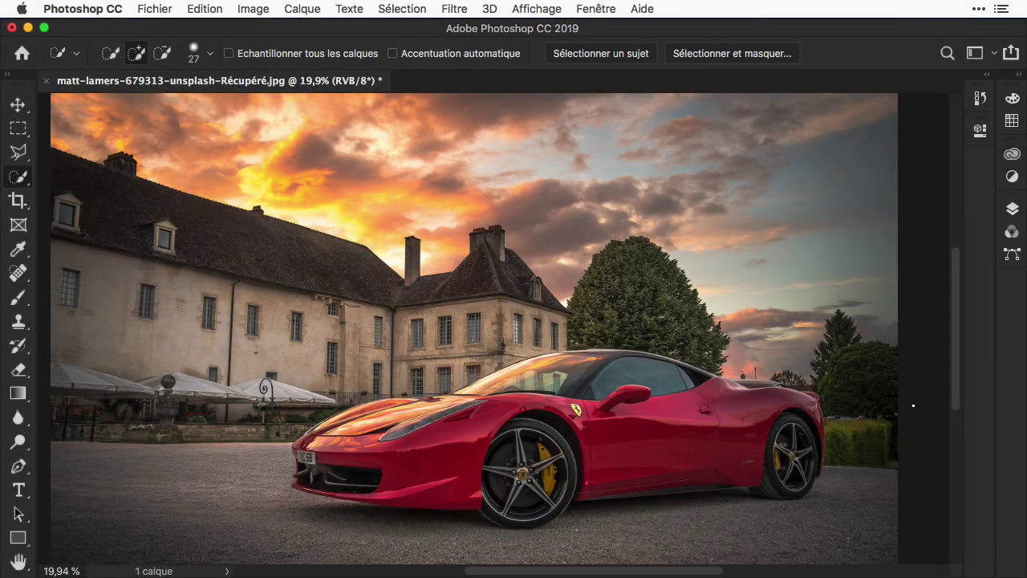
Select the red Ferrari automatically with Quick Selection's Sélectionner un sujet.
left_click(1013, 210)
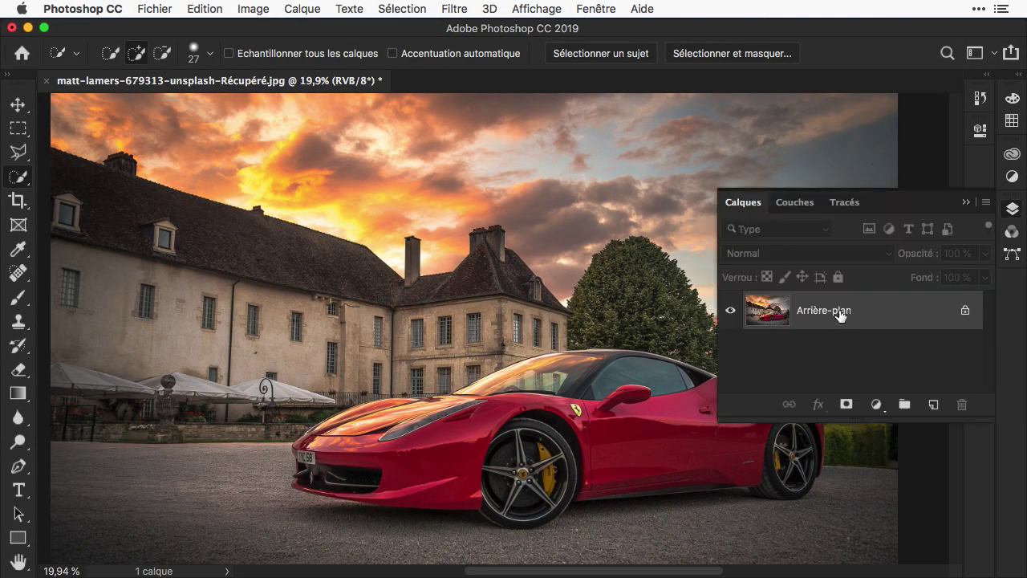
left_click(966, 203)
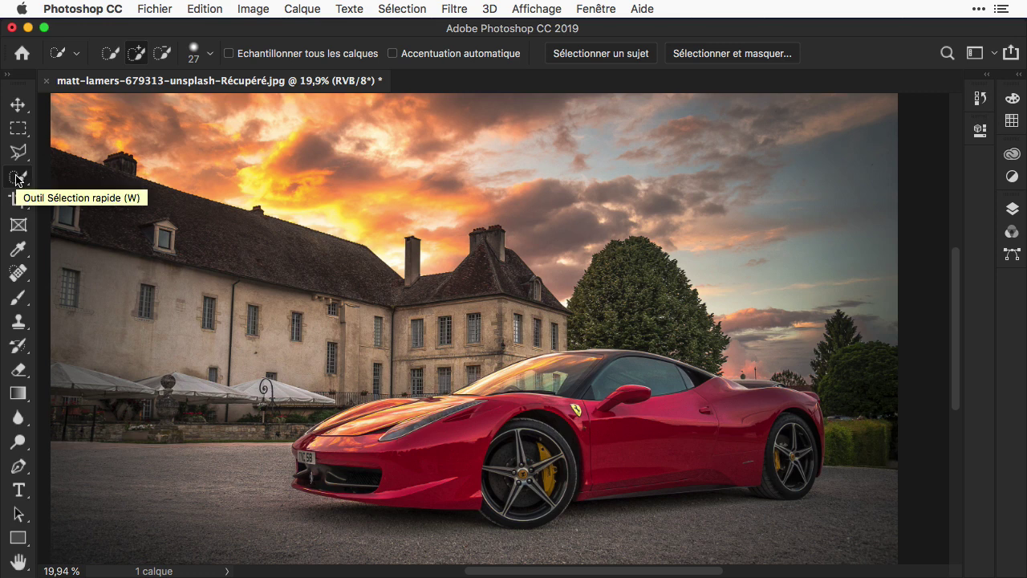
left_click(18, 177)
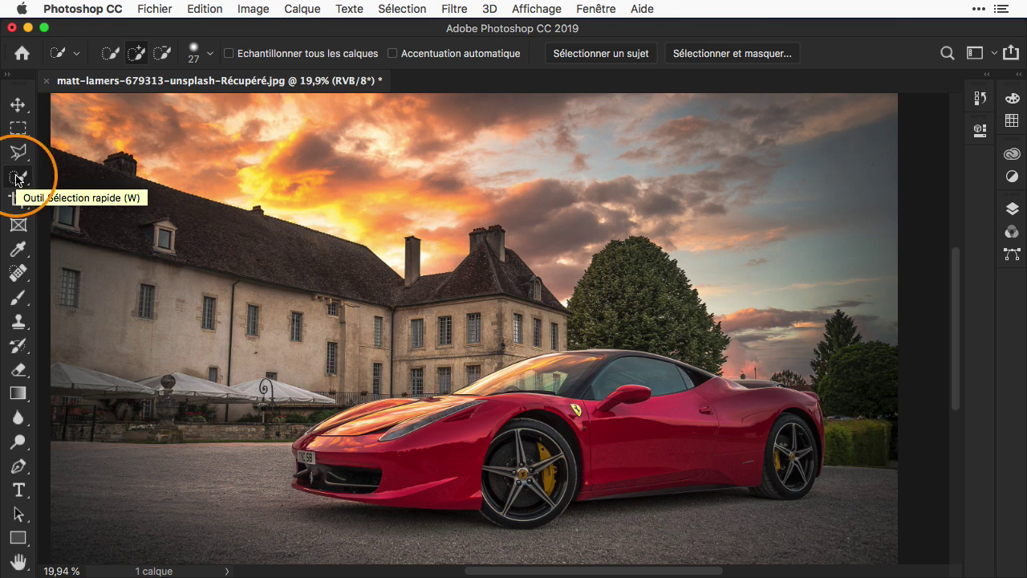
left_click(582, 54)
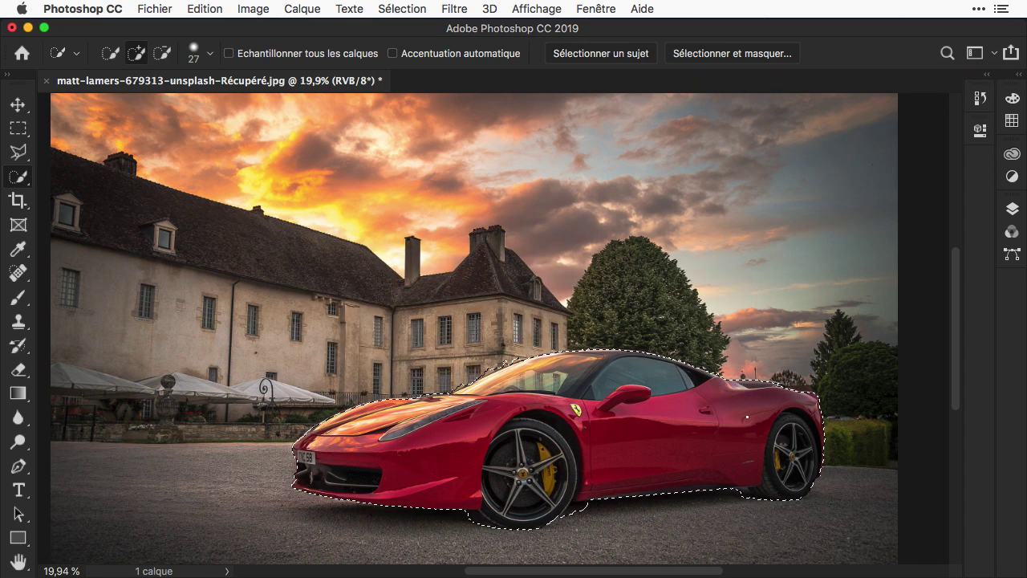
Zoom to the windshield, subtract the building, and refine the edge in Sélectionner et masquer.
scroll(763, 411, "up", 3)
scroll(802, 385, "up", 2)
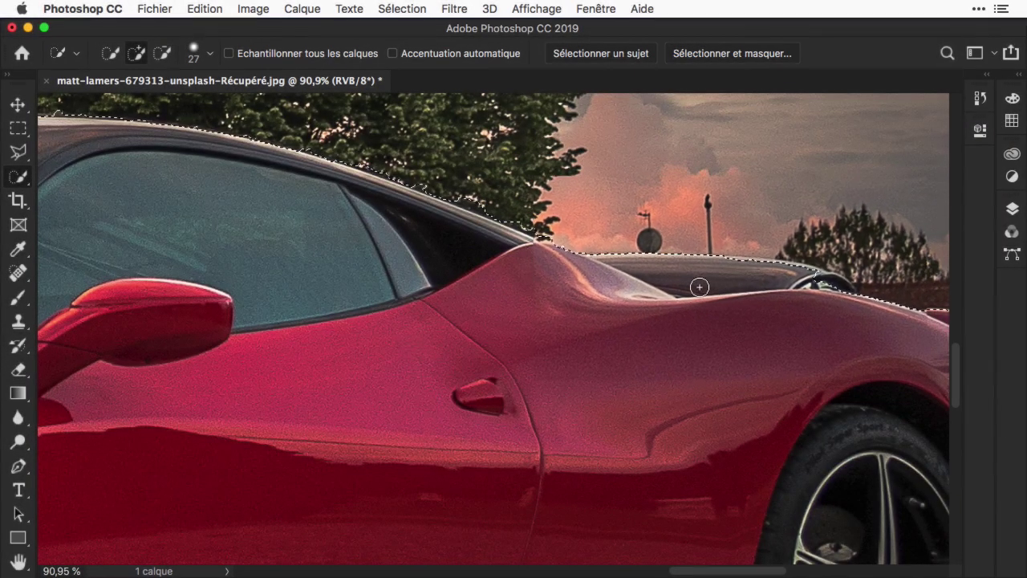
scroll(367, 346, "left", 3)
scroll(367, 346, "left", 5)
scroll(369, 345, "left", 5)
scroll(373, 346, "left", 5)
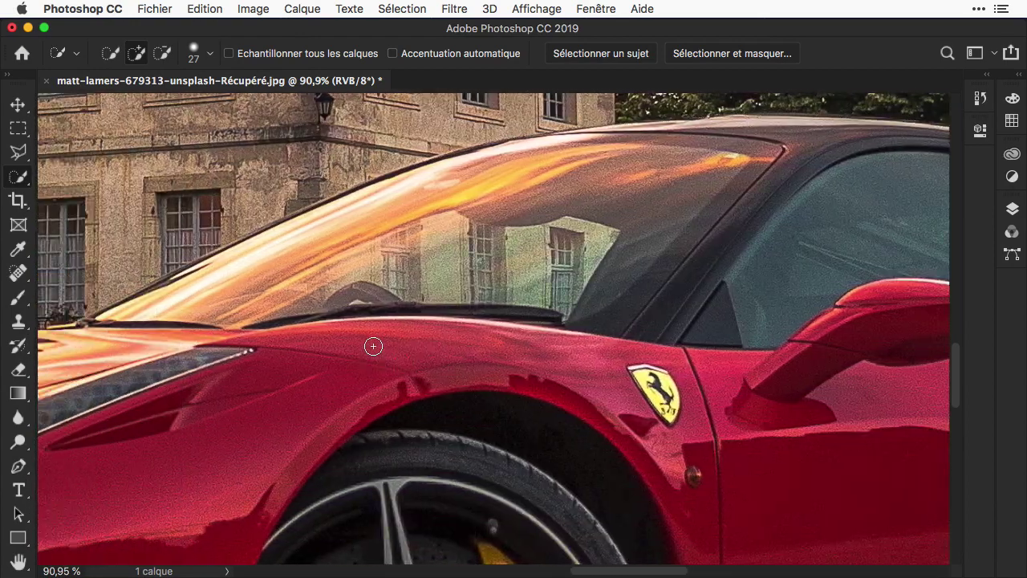
scroll(373, 346, "left", 5)
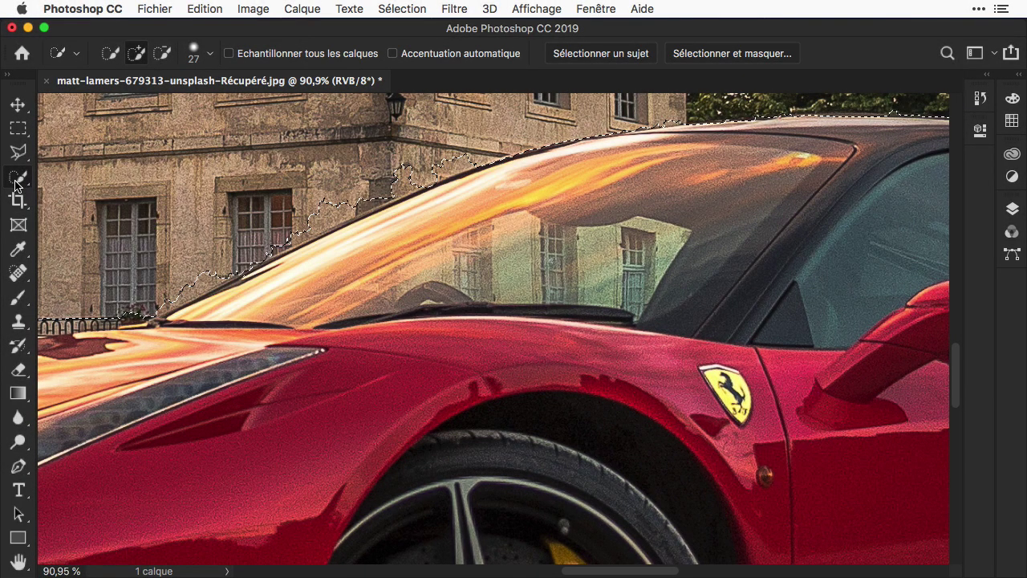
key("alt")
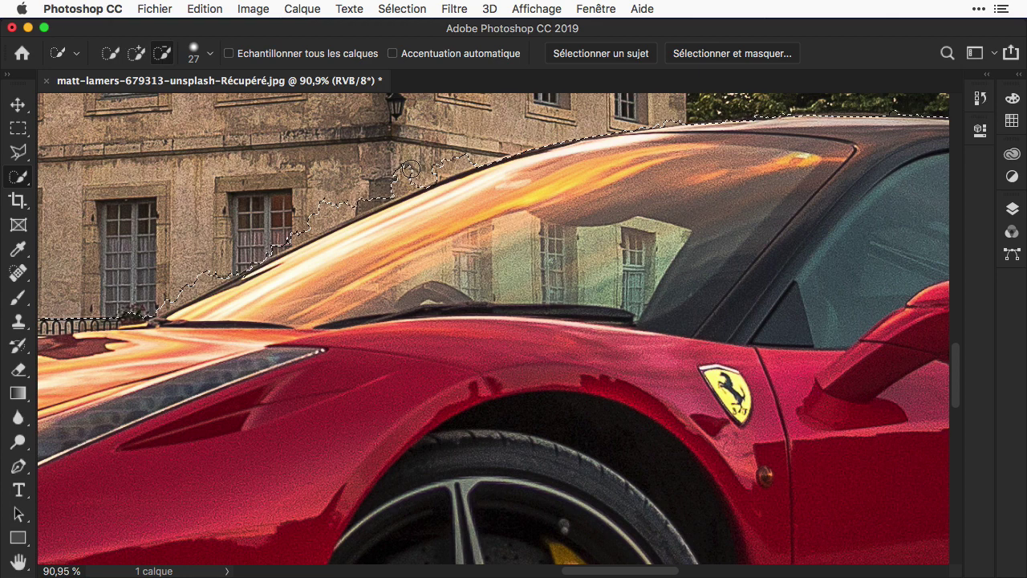
left_click(739, 54)
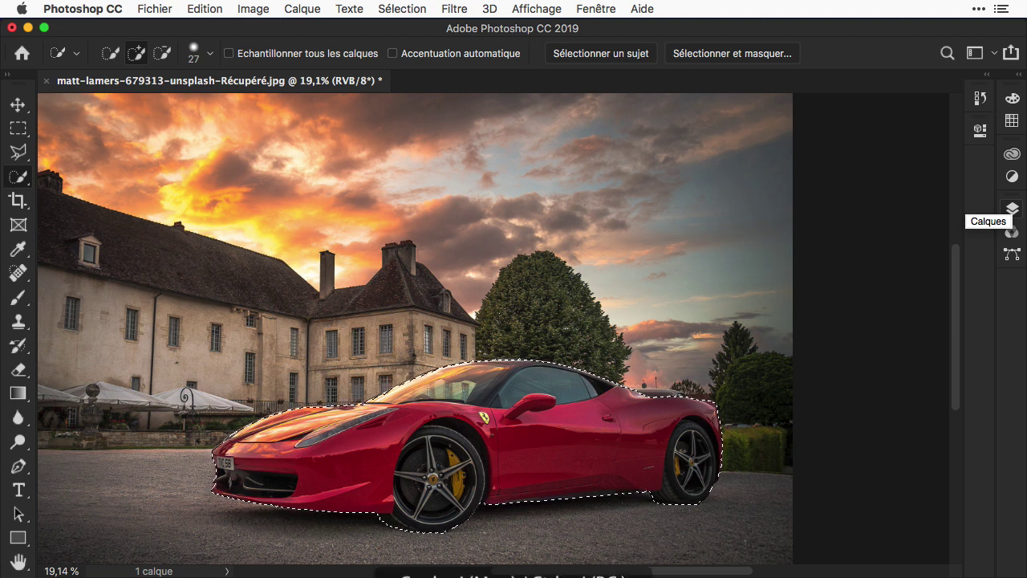
Copy the selected car onto a new layer, Calque 1, then make Arrière-plan active.
key("super+j")
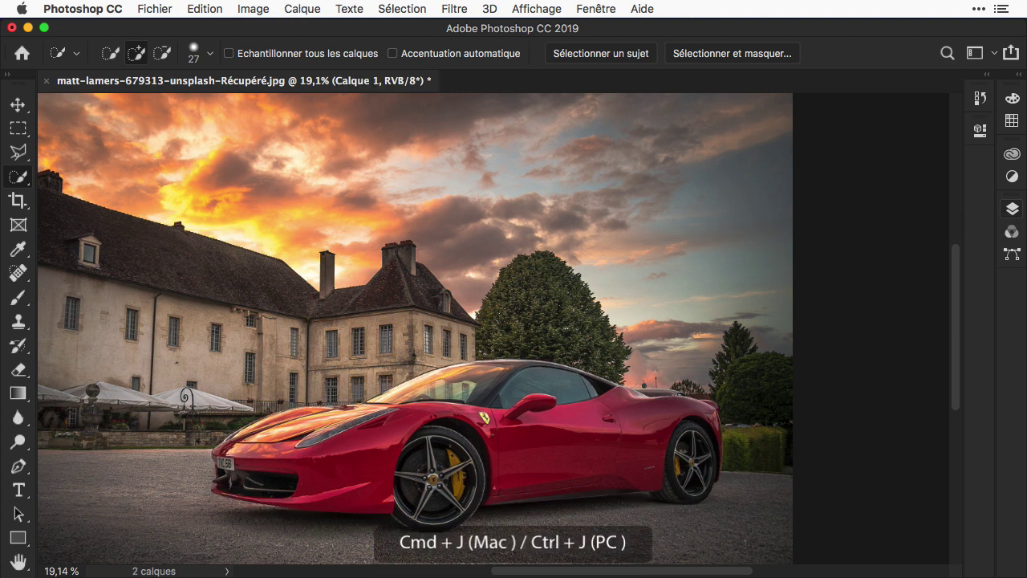
left_click(1012, 207)
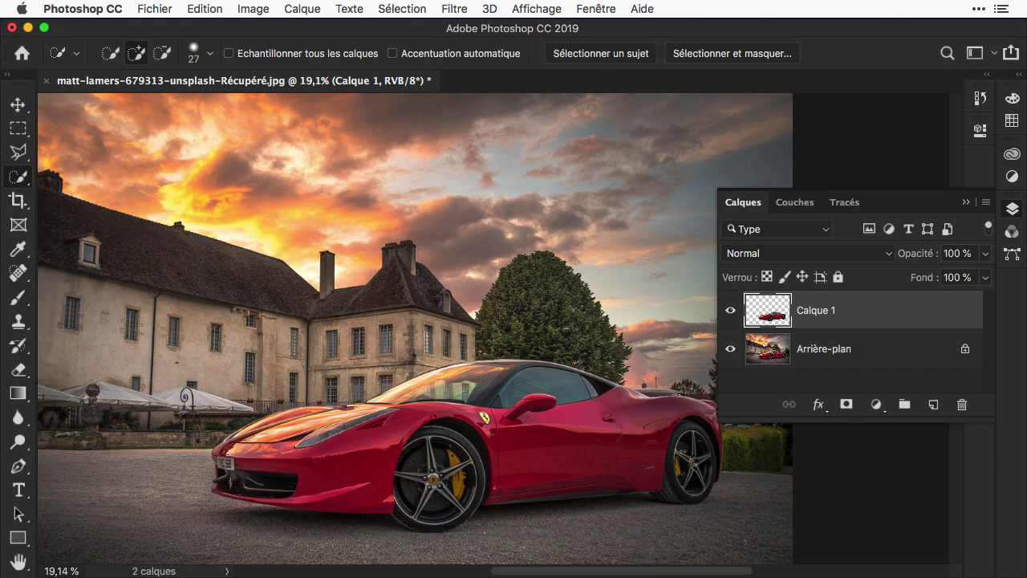
key("alt+bracketleft")
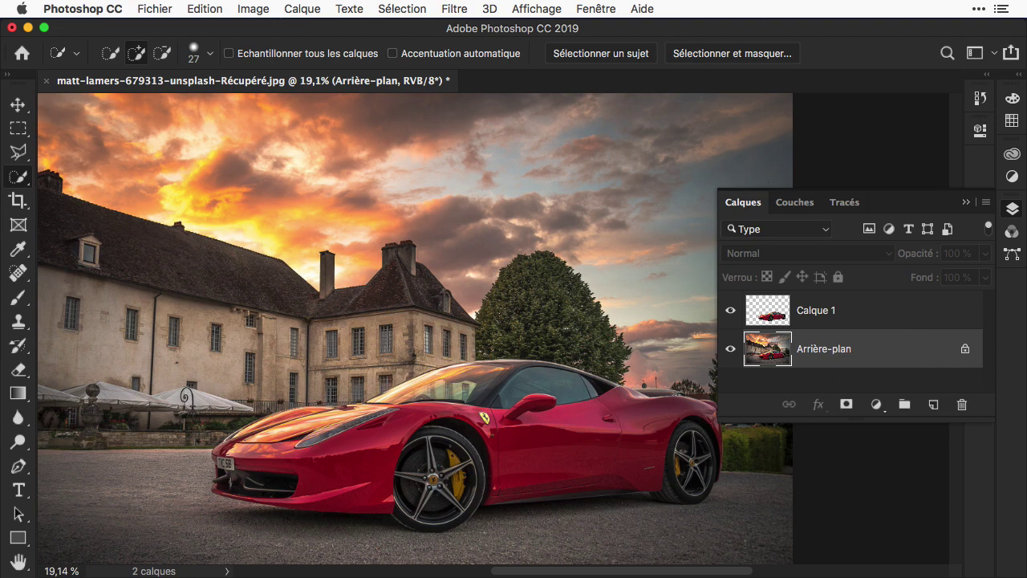
left_click(253, 8)
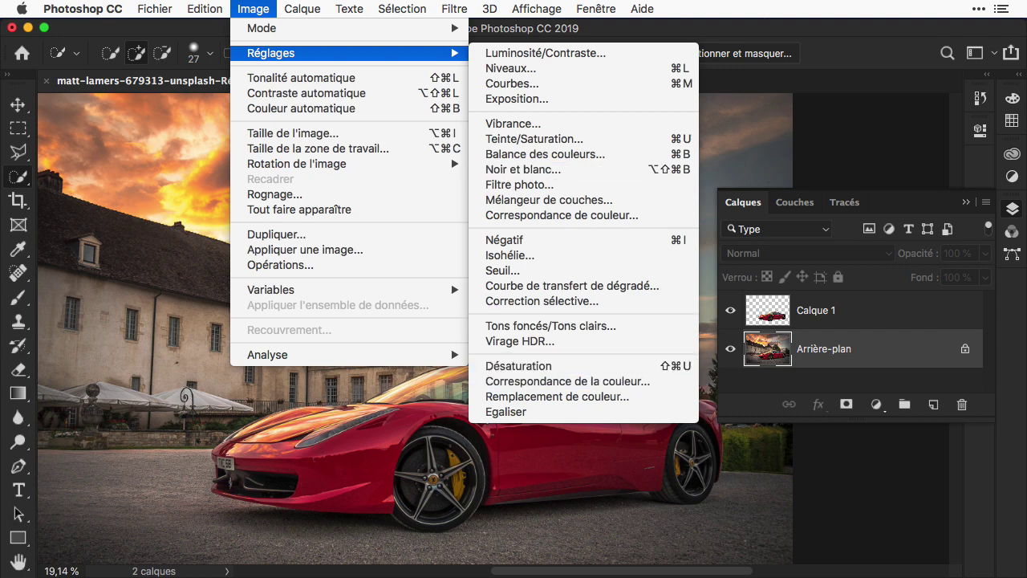
Add a Noir et blanc adjustment layer so the background turns grey.
key("Escape")
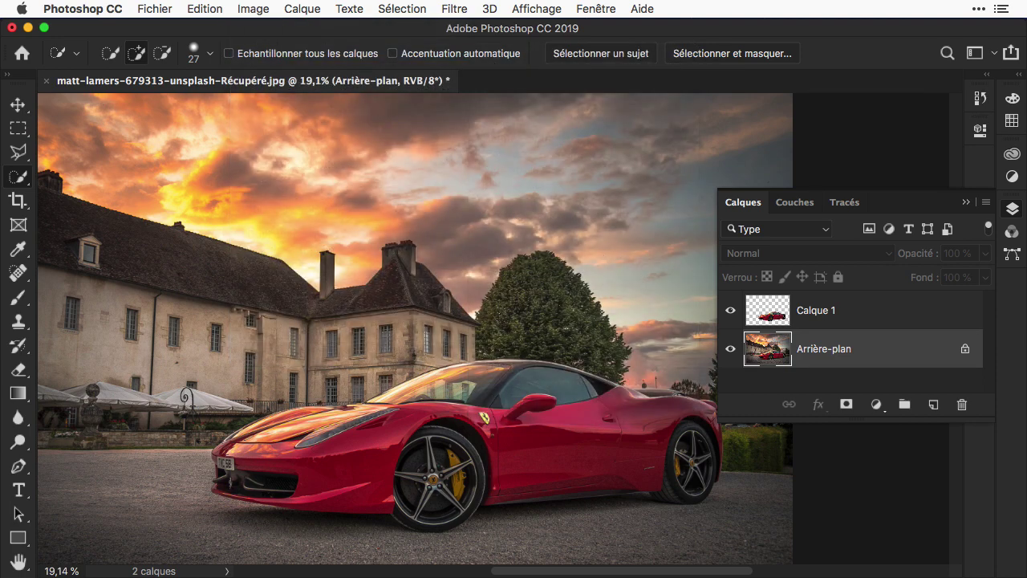
left_click(876, 404)
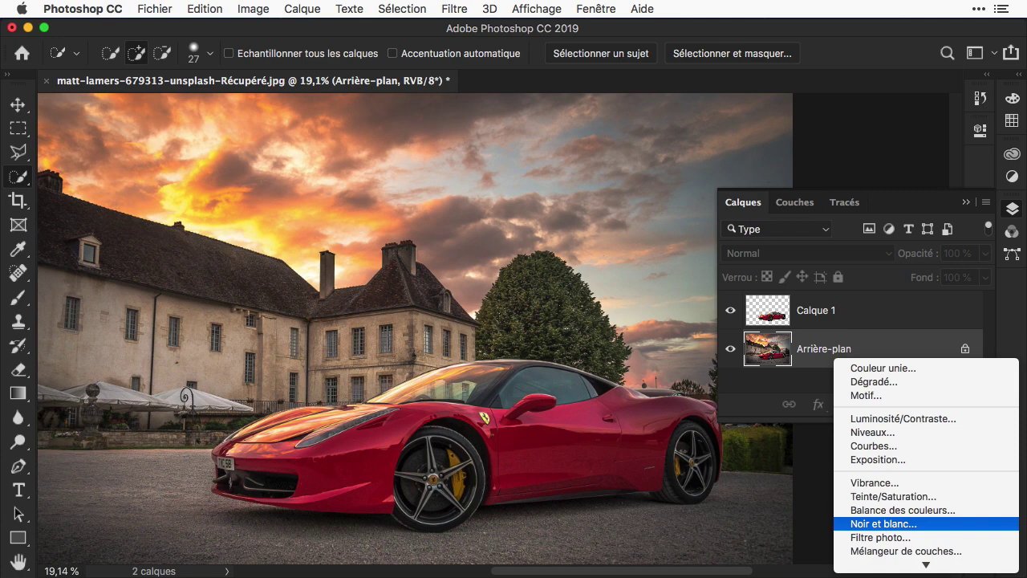
left_click(882, 523)
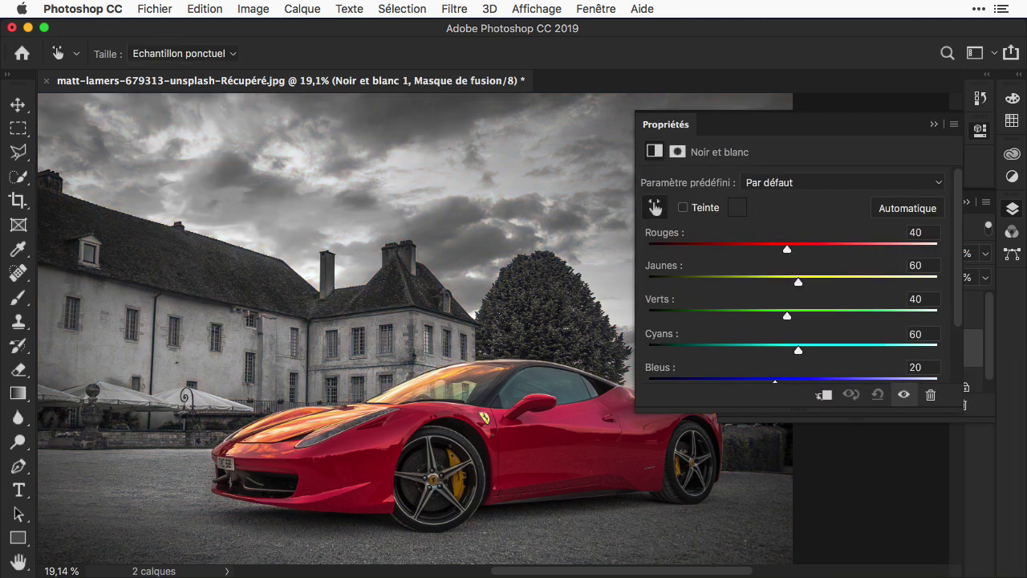
key("F7")
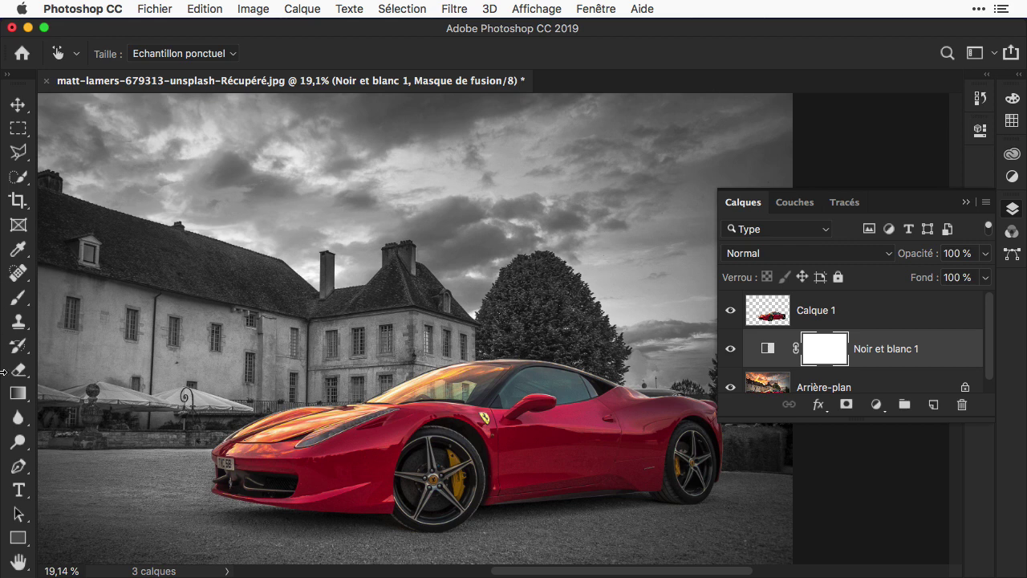
Draw a tall Forme rectangle over the centre with a 5 pt solid stroke and no fill.
left_click(18, 539)
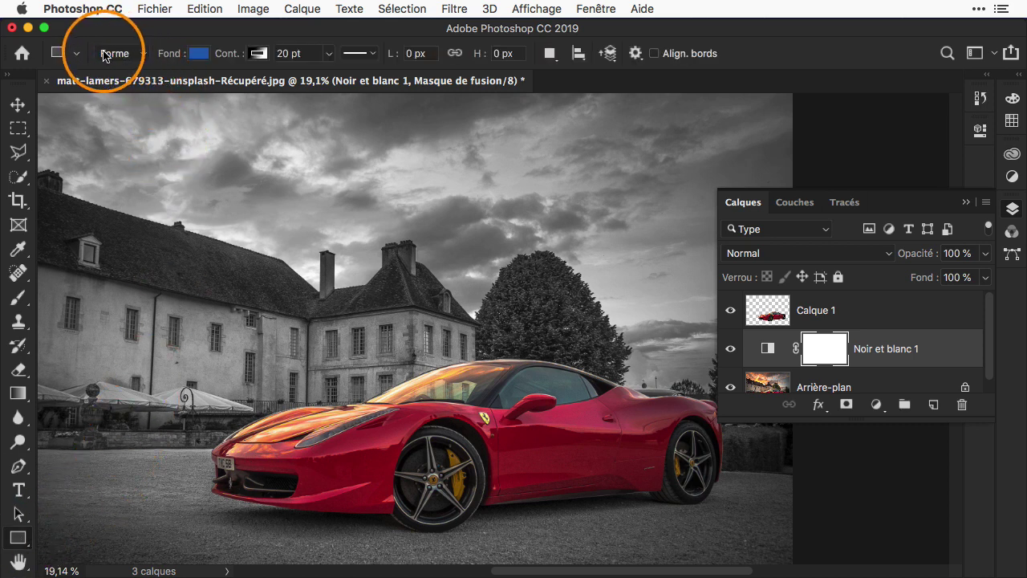
left_click(143, 58)
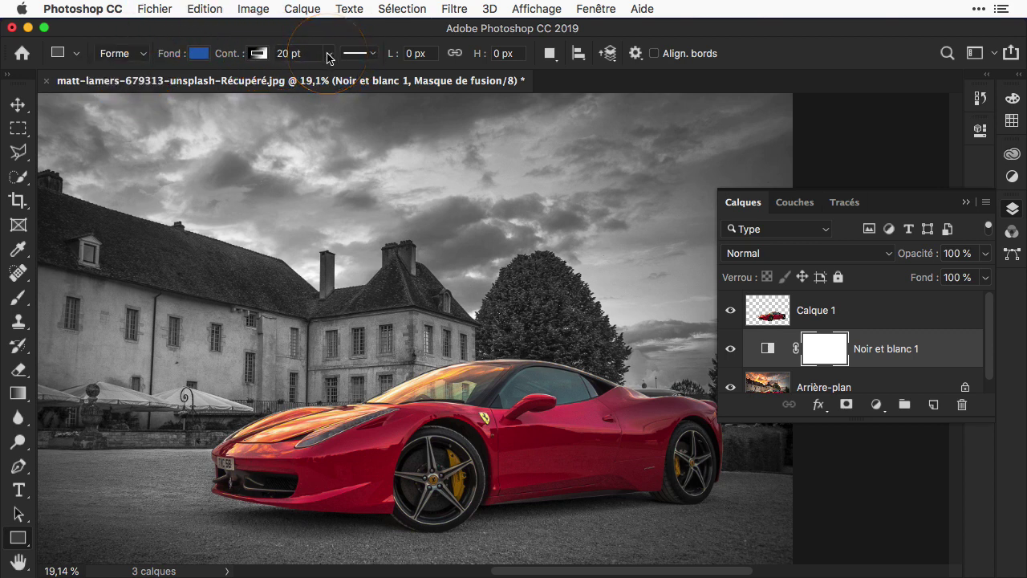
left_click(288, 54)
type("5")
key("Return")
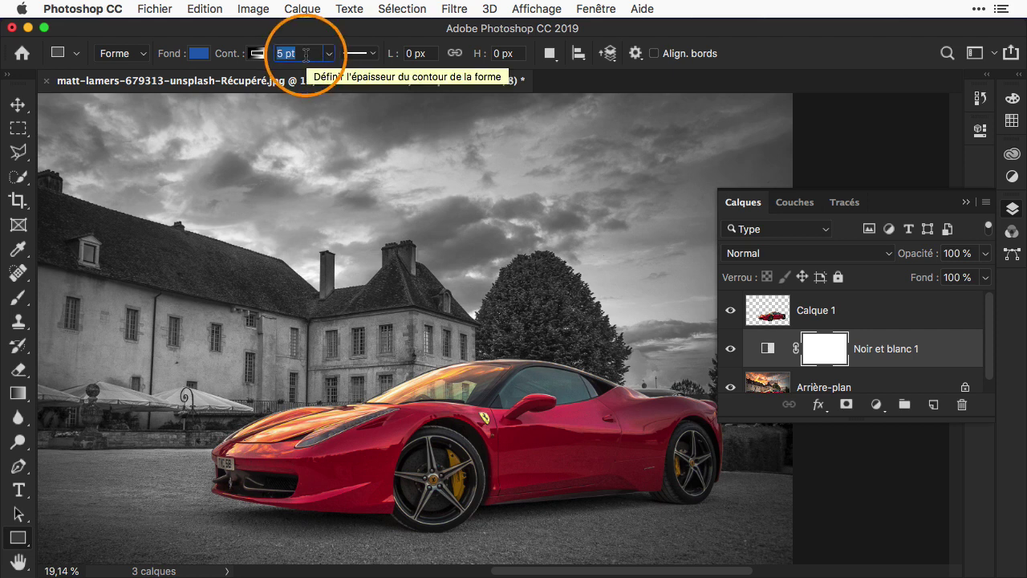
left_click(257, 54)
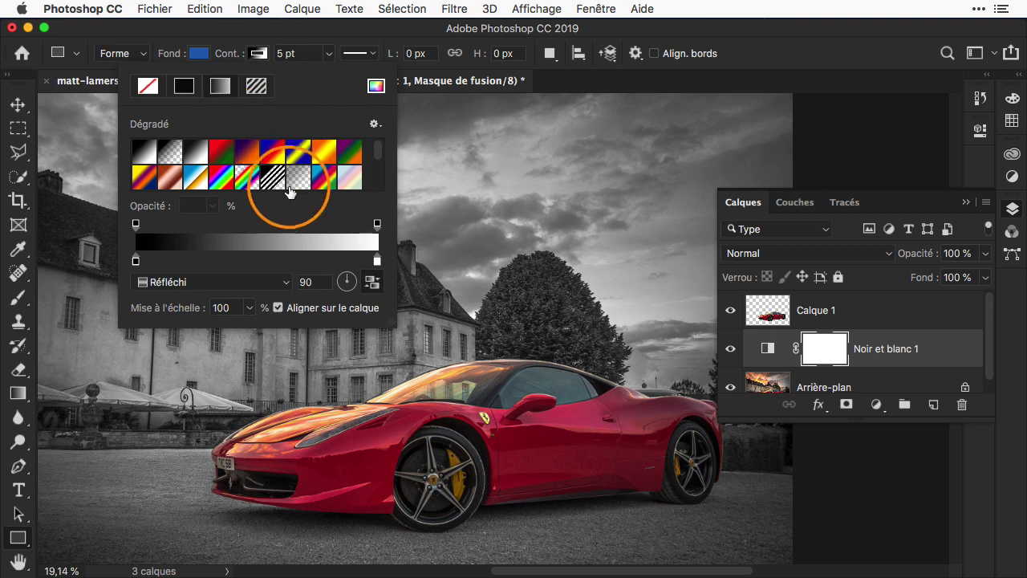
left_click(185, 89)
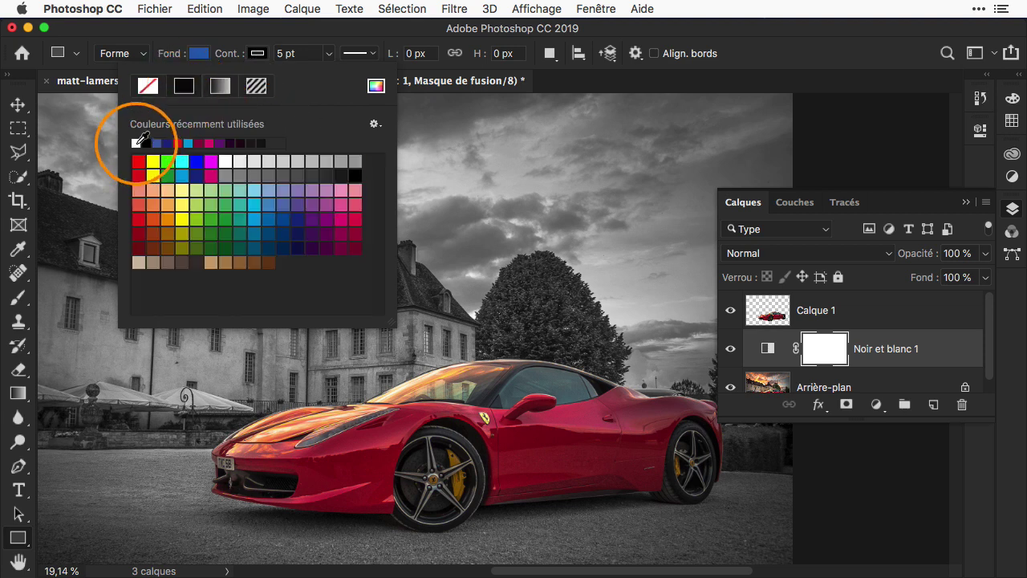
left_click(200, 54)
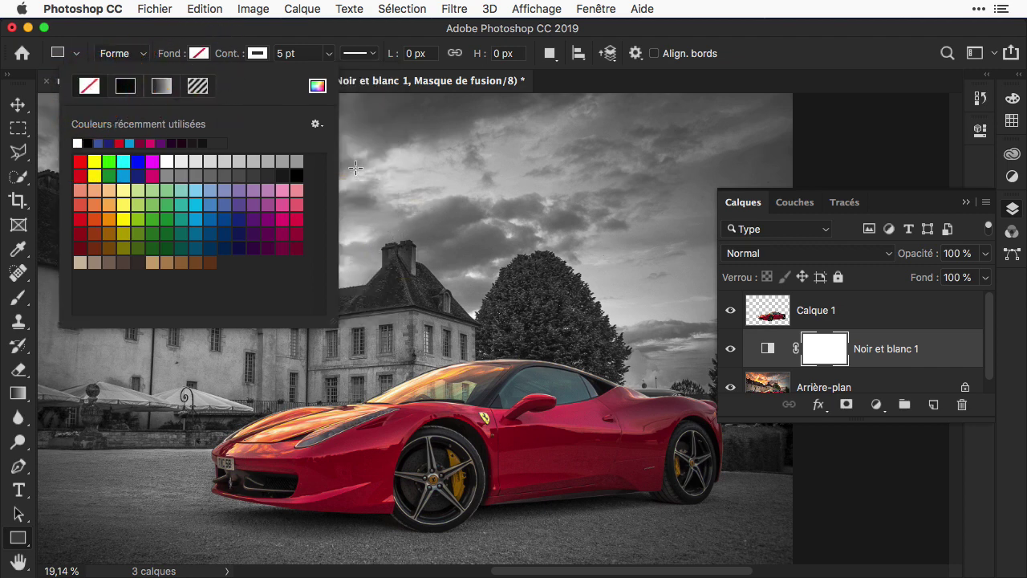
mouse_move(348, 161)
left_mouse_down()
mouse_move(487, 407)
mouse_move(657, 554)
left_mouse_up()
Collapse Propriétés and switch to the Move tool to view the white frame beneath the car.
left_click(933, 126)
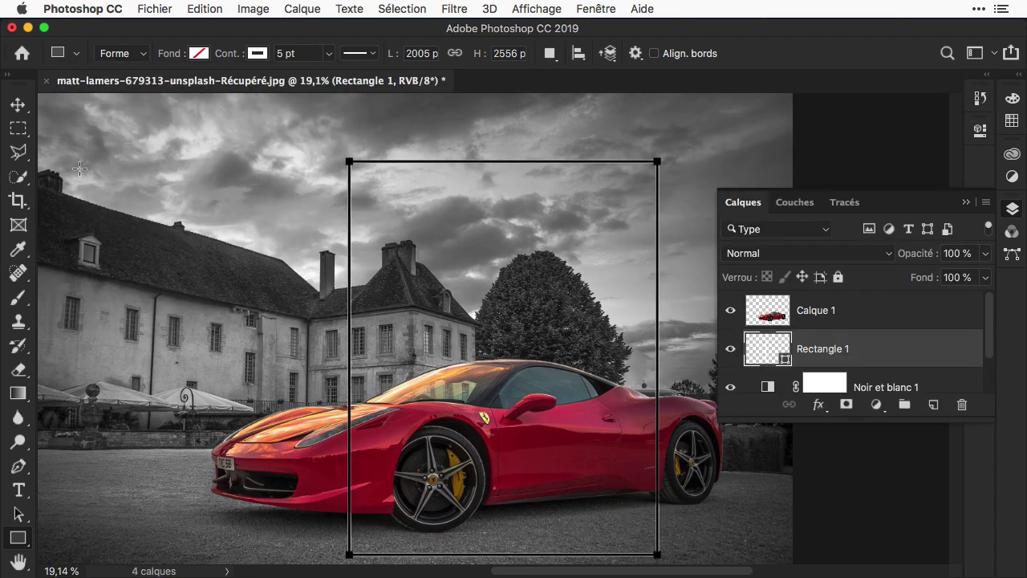
left_click(18, 105)
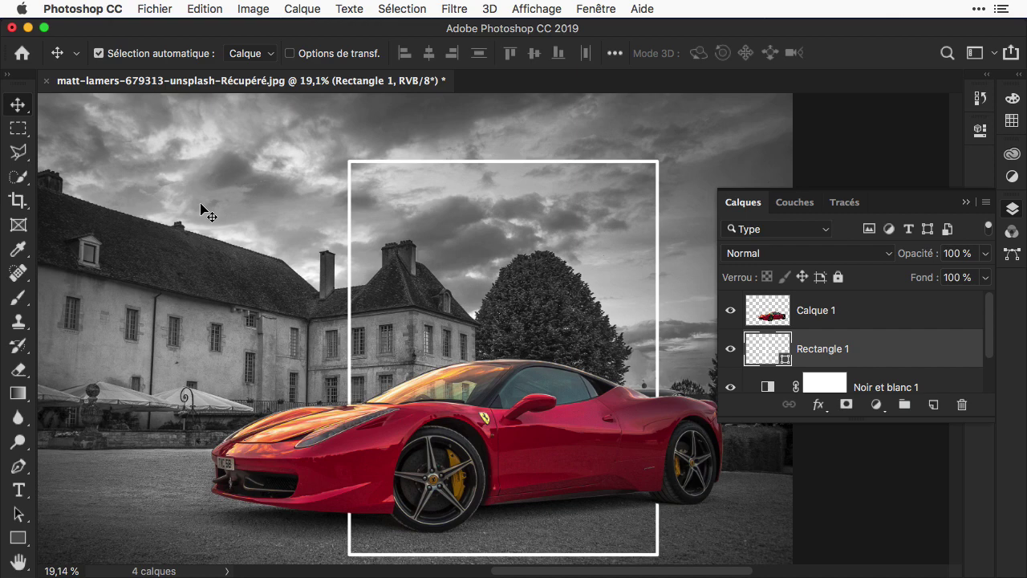
scroll(882, 328, "down", 2)
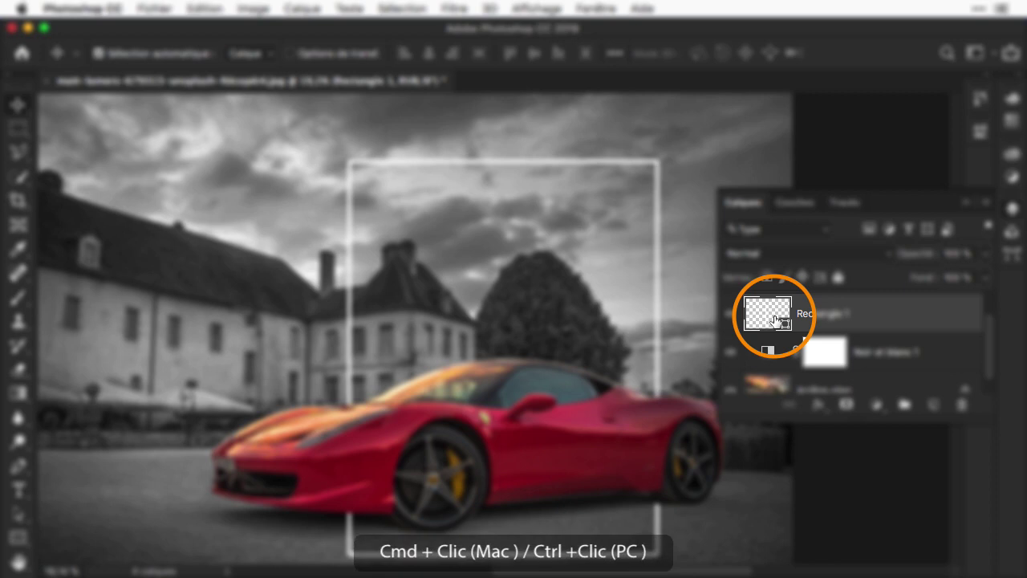
Load the Rectangle 1 shape as a selection and target the Noir et blanc 1 mask.
left_click(775, 321, "super")
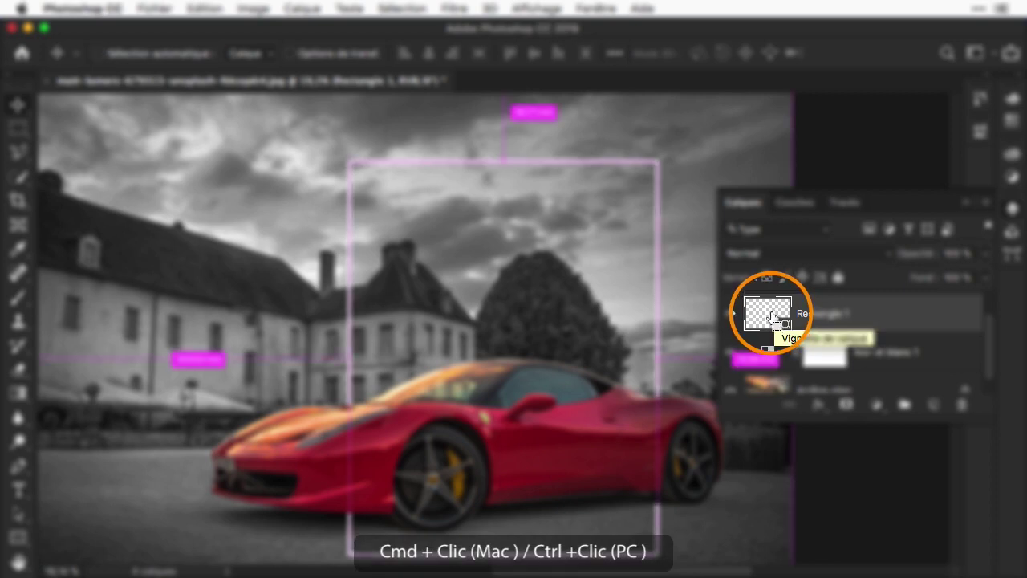
left_click(772, 318, "super")
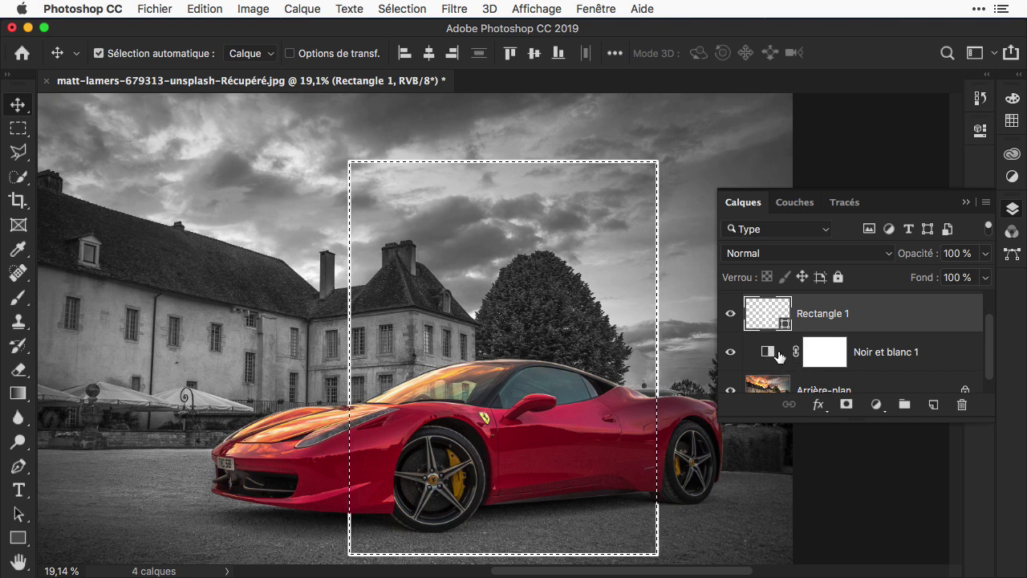
left_click(824, 360)
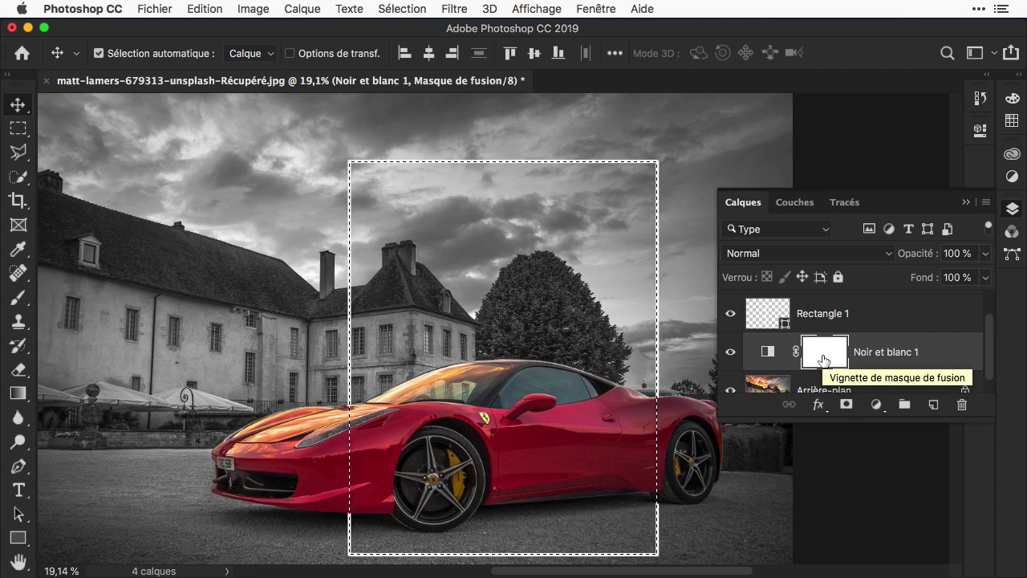
Replace the Noir et blanc 1 mask with one from the frame selection.
left_click_drag(824, 360, 962, 409)
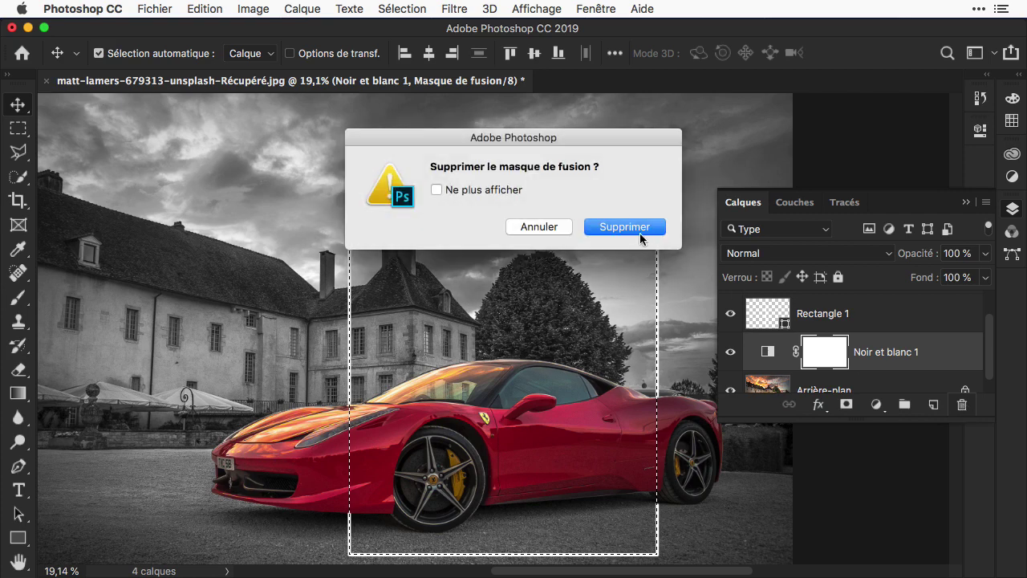
left_click(629, 229)
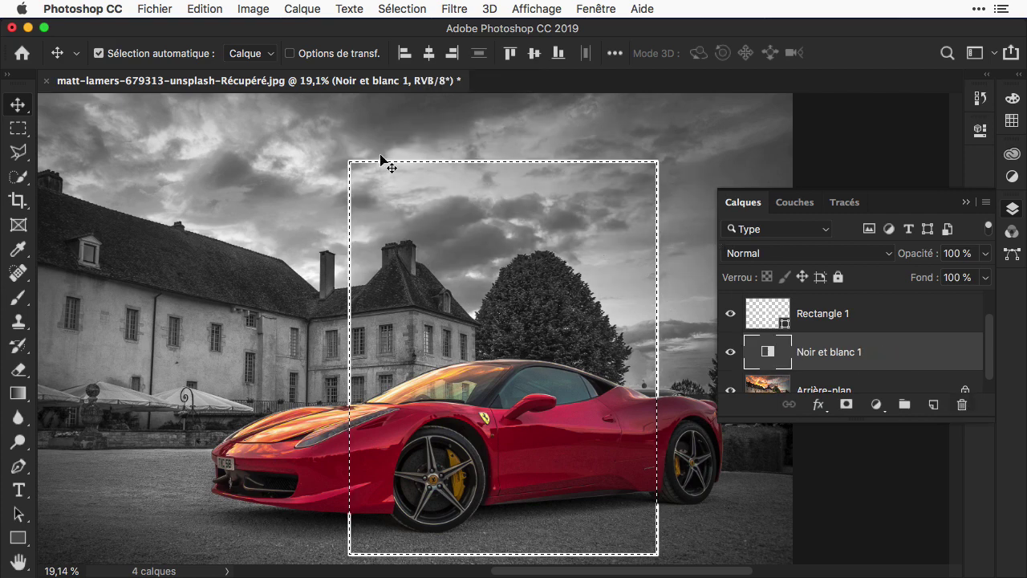
left_click(846, 405)
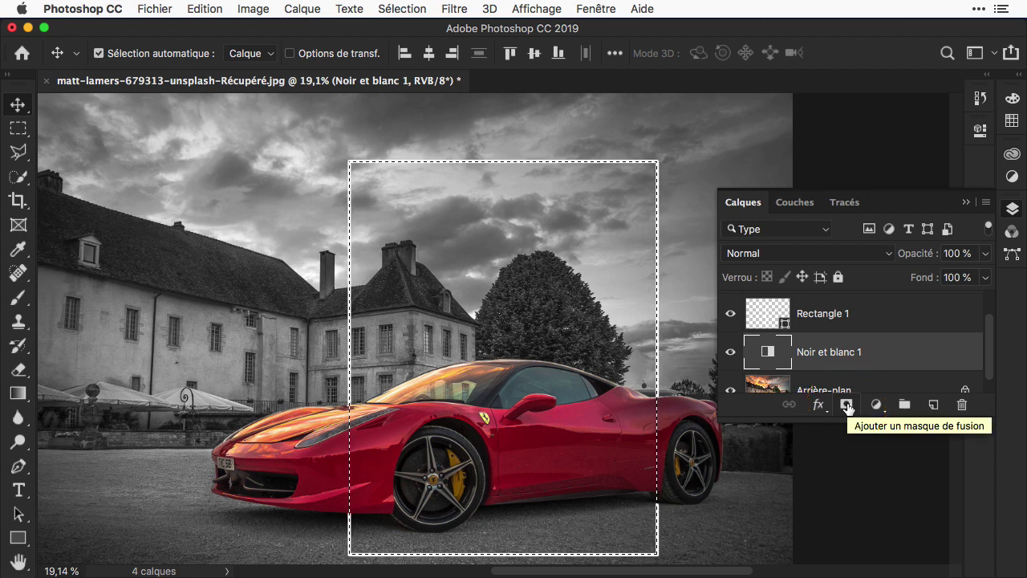
left_click(846, 405)
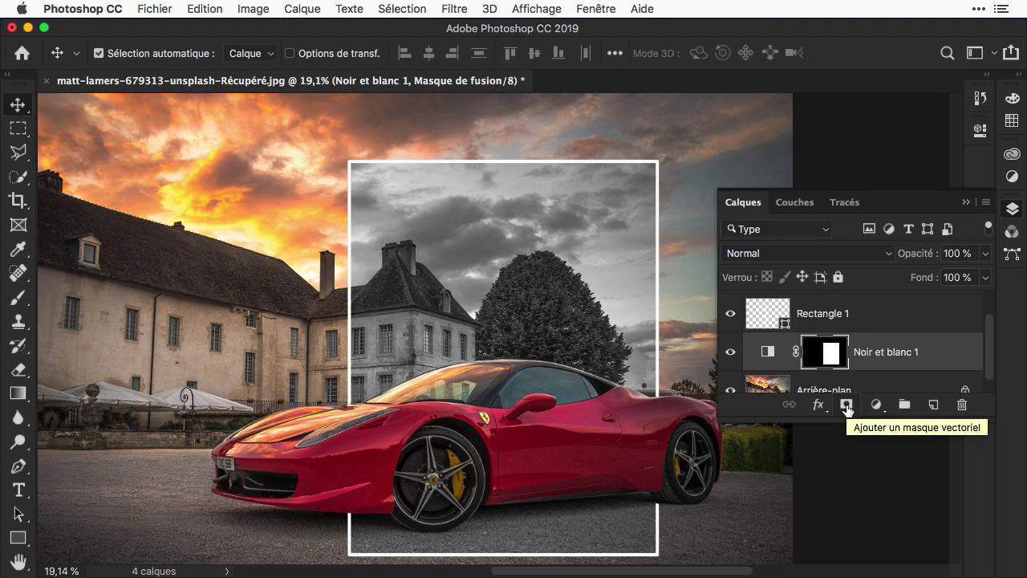
Drag the Rectangle 1 layer above Calque 1 in the layer stack.
scroll(848, 337, "down", 1)
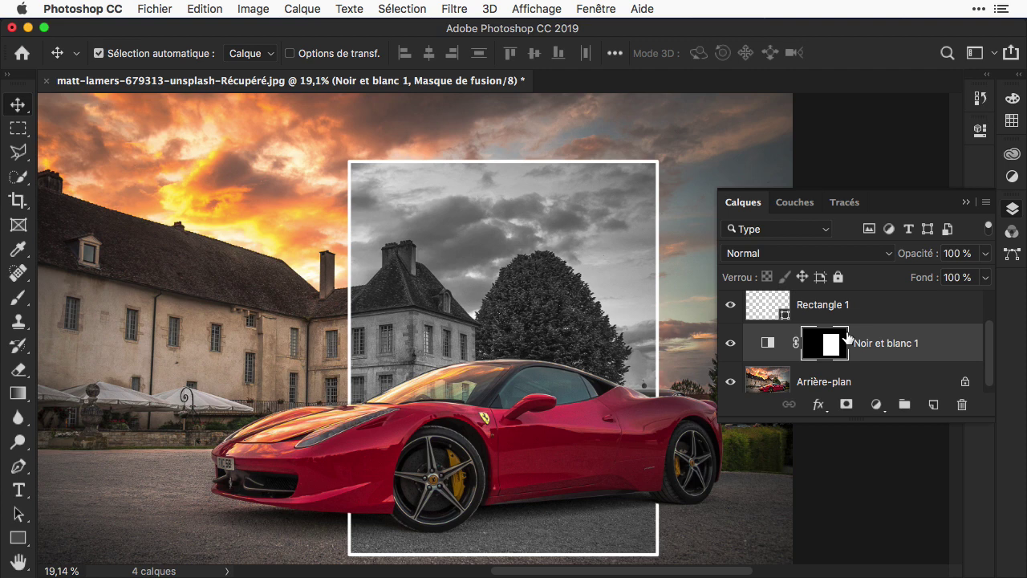
scroll(848, 335, "up", 2)
scroll(847, 335, "up", 2)
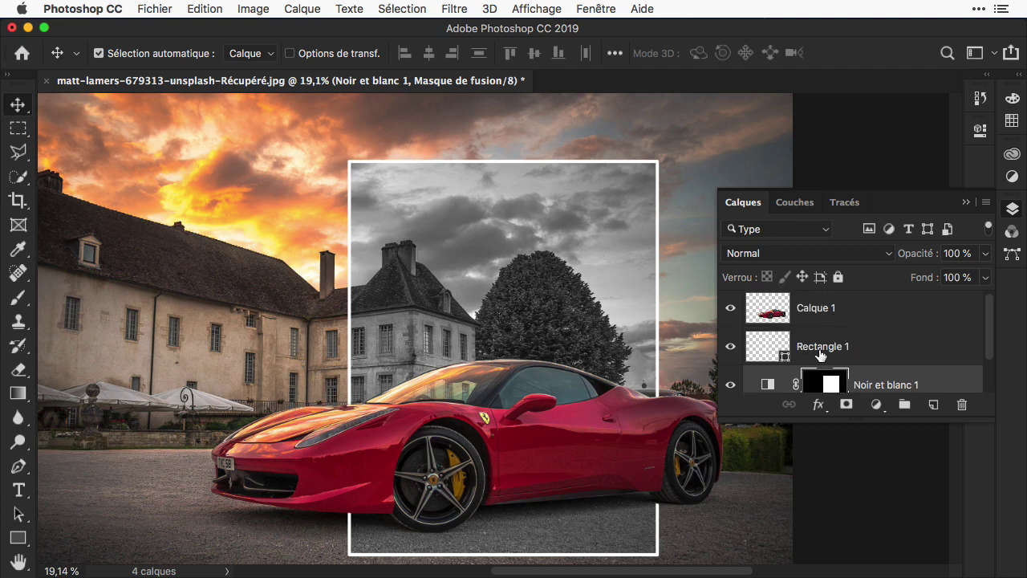
left_click_drag(825, 352, 820, 300)
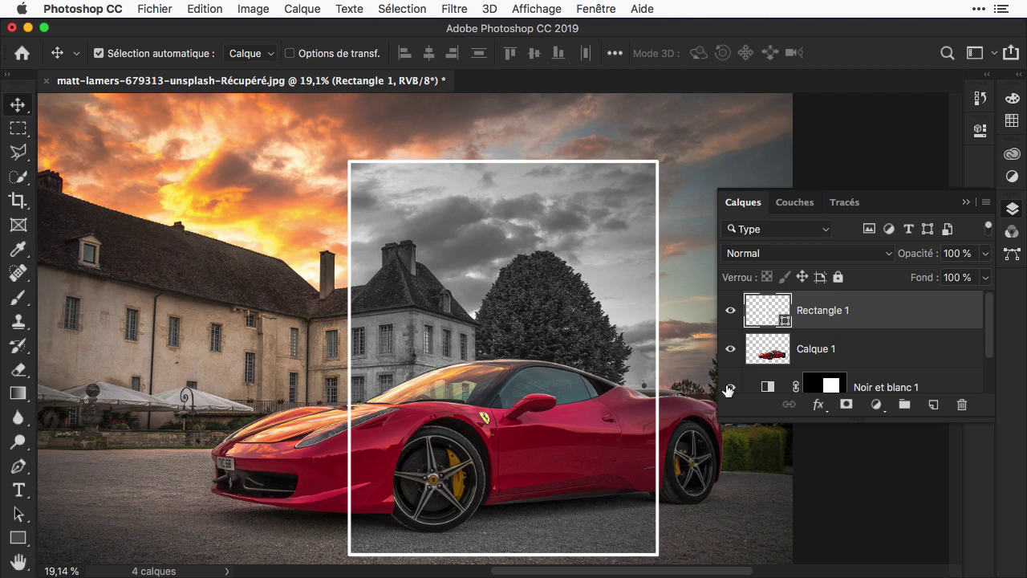
Load the car's outline and give Rectangle 1 an inverted mask hiding the frame over the car.
left_click(776, 356)
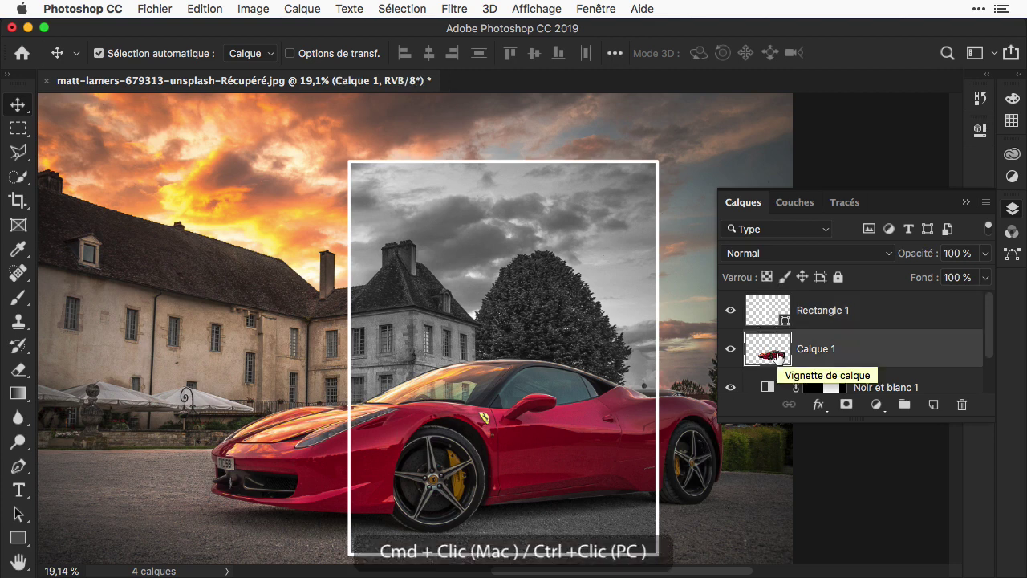
left_click(777, 355, "super")
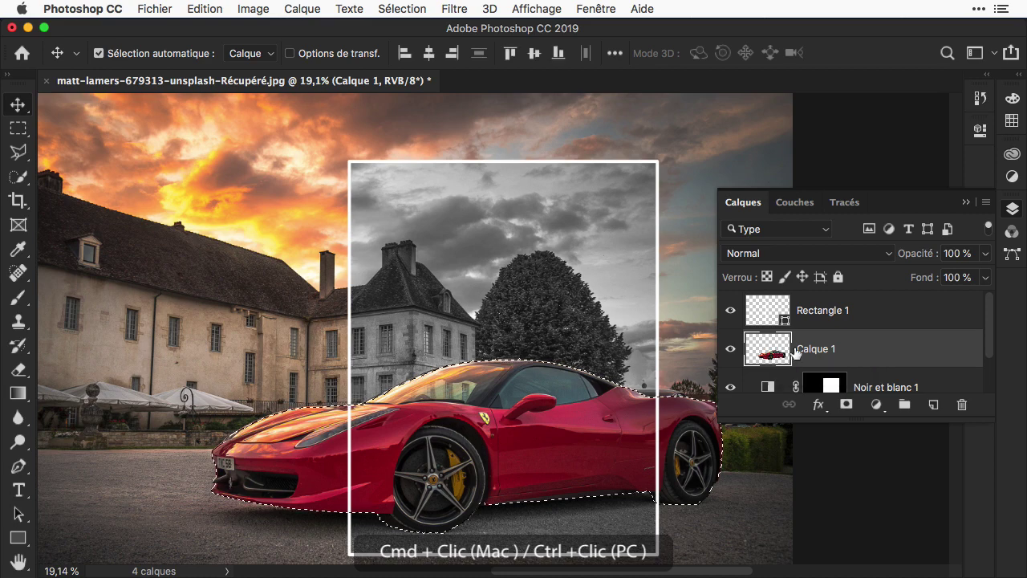
left_click(830, 319)
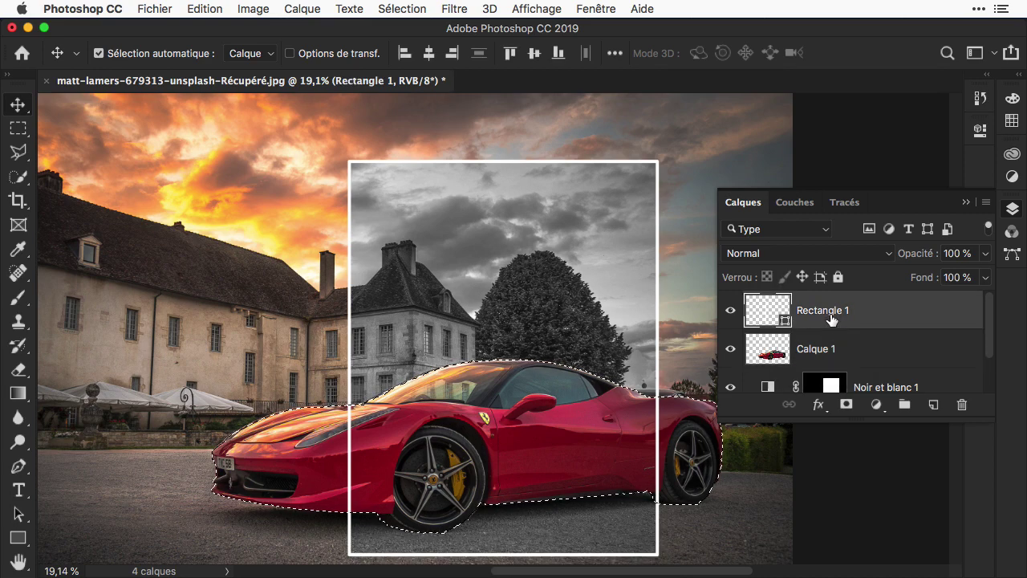
left_click(847, 407)
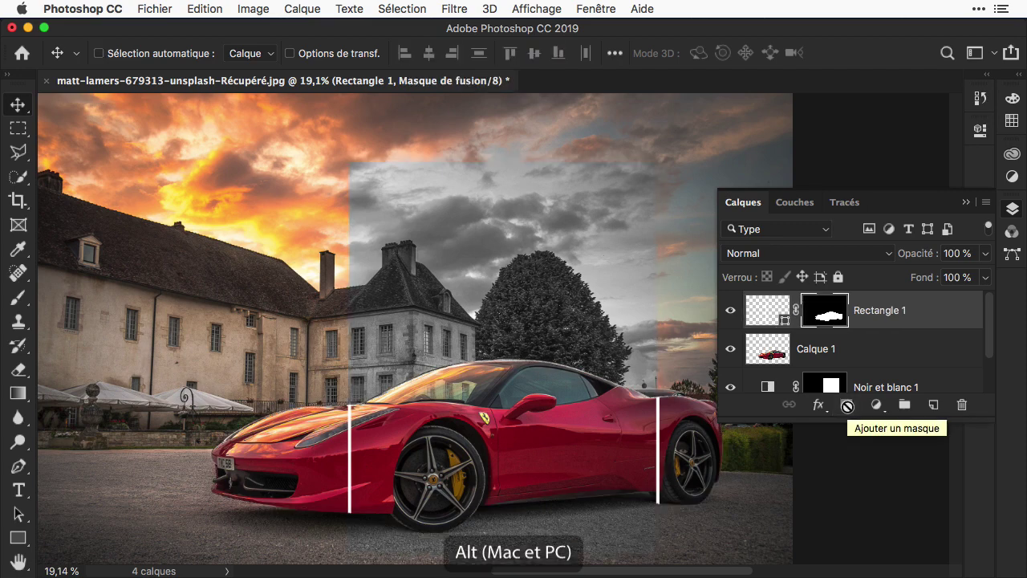
key("ctrl+z")
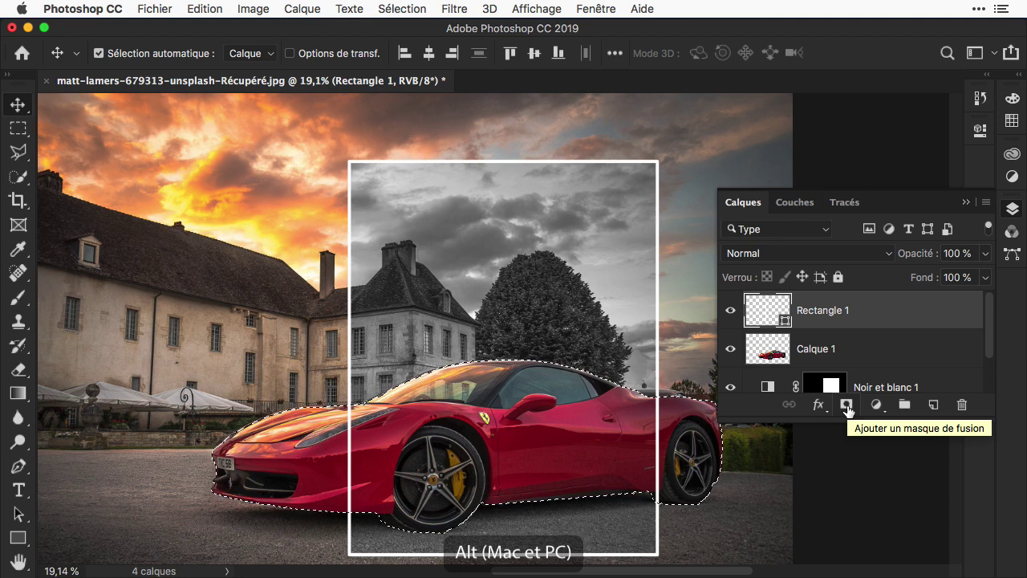
left_click(847, 406, "alt")
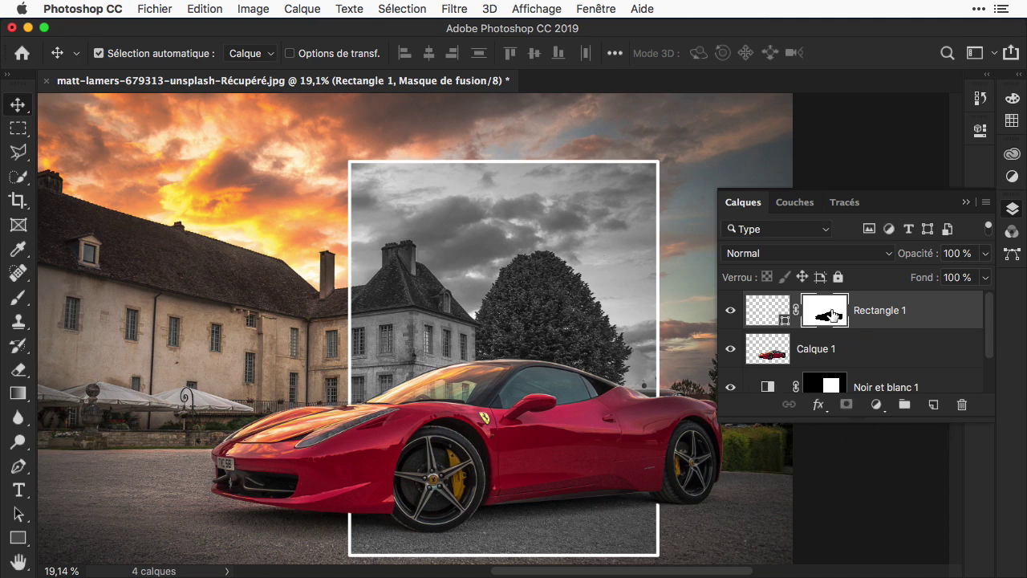
Touch up Rectangle 1's mask at the car's rear in Select and Mask, overlay at 100% opacity, and apply it.
double_click(831, 309)
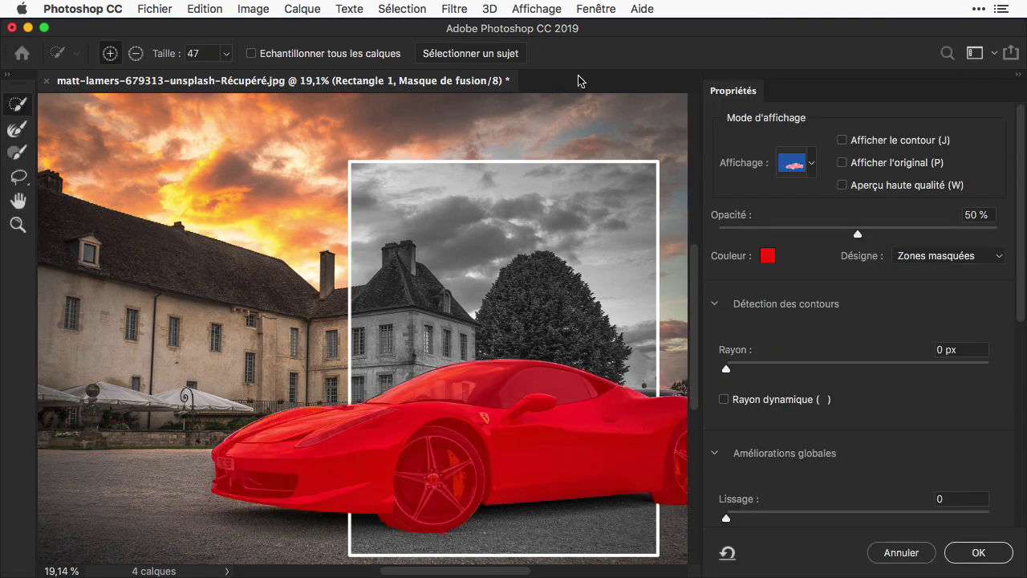
scroll(604, 115, "right", 1)
scroll(605, 114, "right", 4)
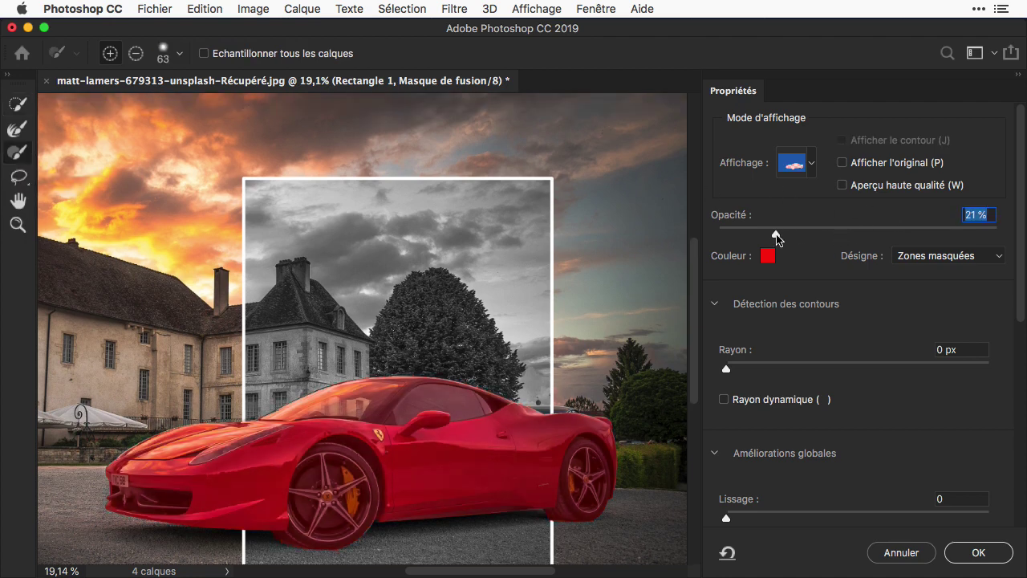
left_click_drag(775, 234, 998, 234)
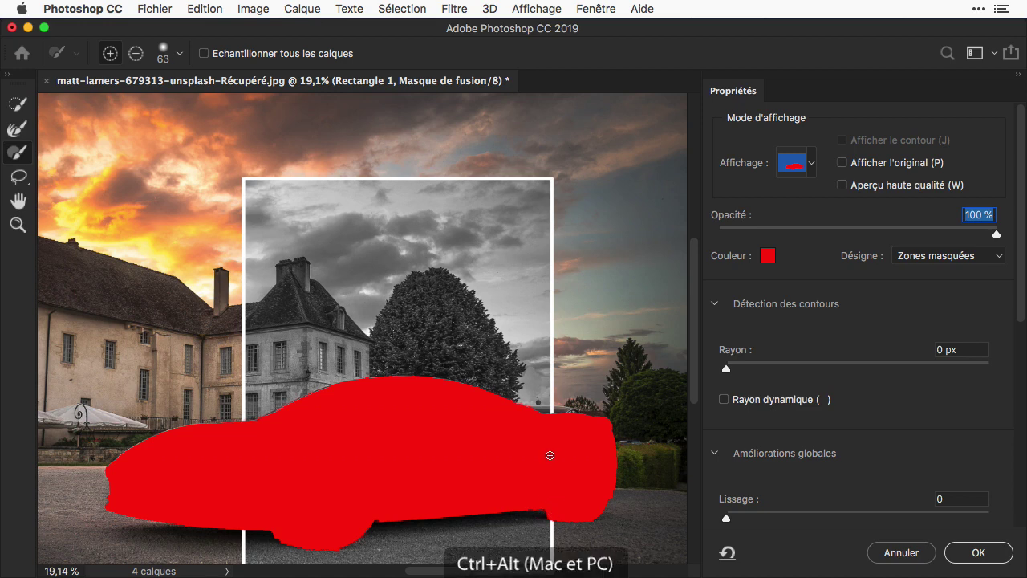
mouse_move(552, 455)
left_mouse_down()
mouse_move(568, 458)
mouse_move(542, 463)
mouse_move(549, 427)
mouse_move(552, 507)
left_mouse_up()
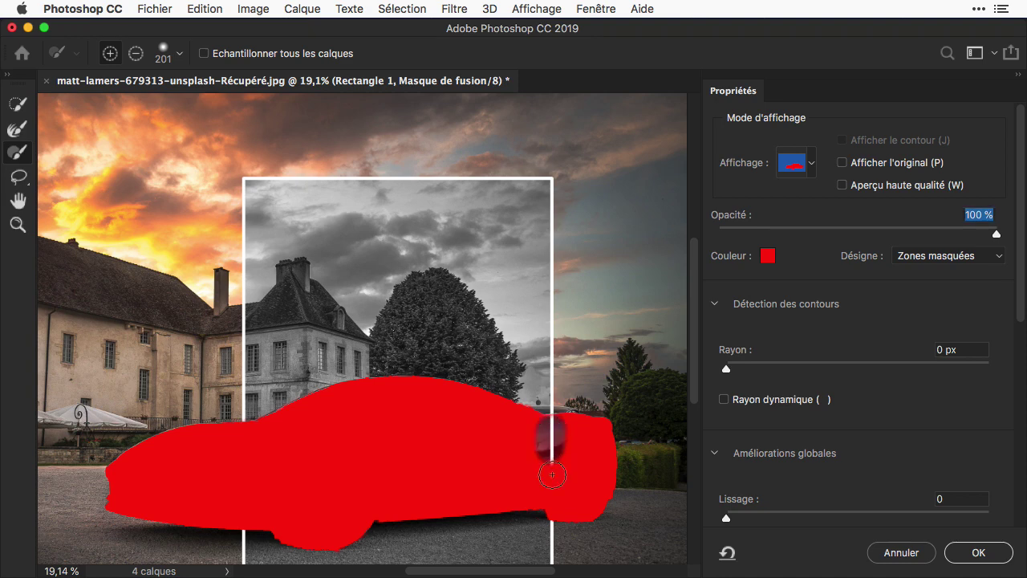
scroll(553, 507, "right", 5)
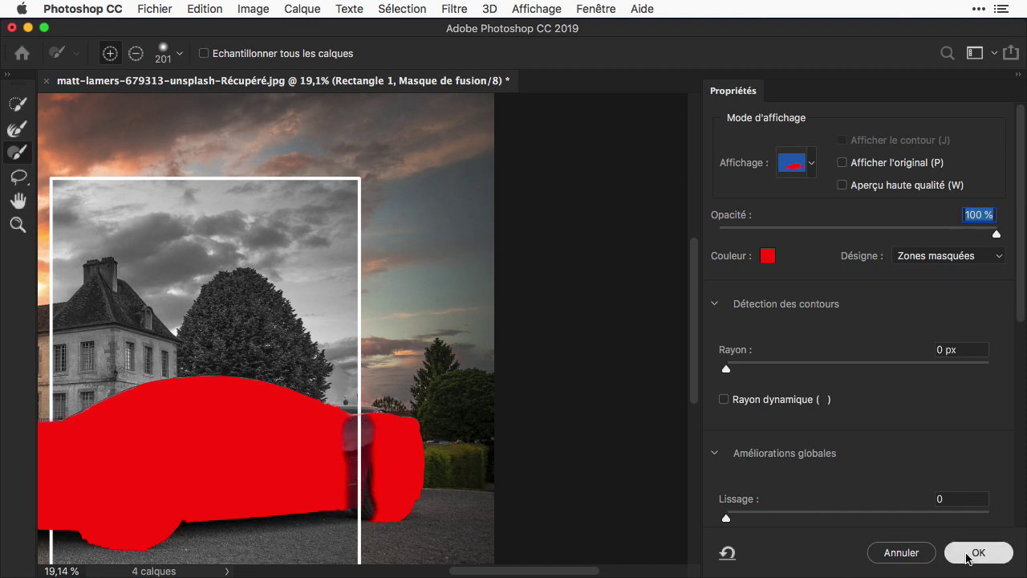
left_click(969, 555)
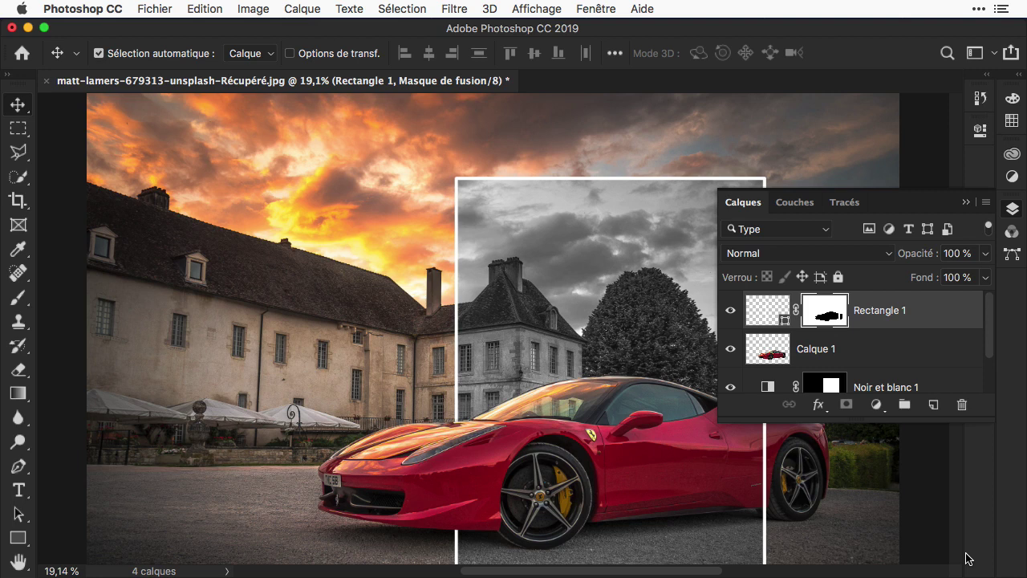
scroll(663, 452, "right", 2)
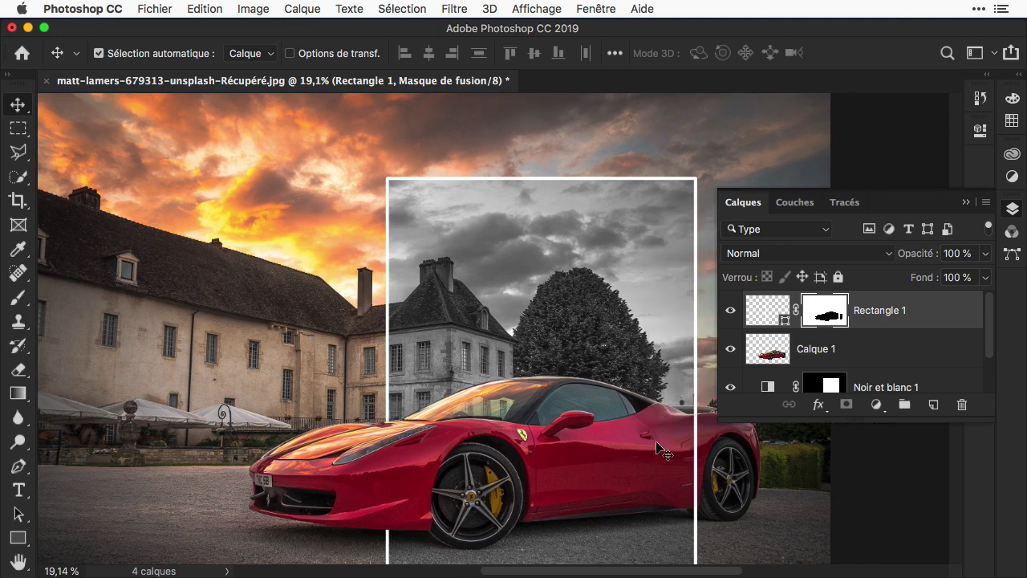
scroll(660, 450, "right", 1)
scroll(660, 449, "right", 1)
scroll(659, 450, "right", 1)
scroll(660, 450, "right", 2)
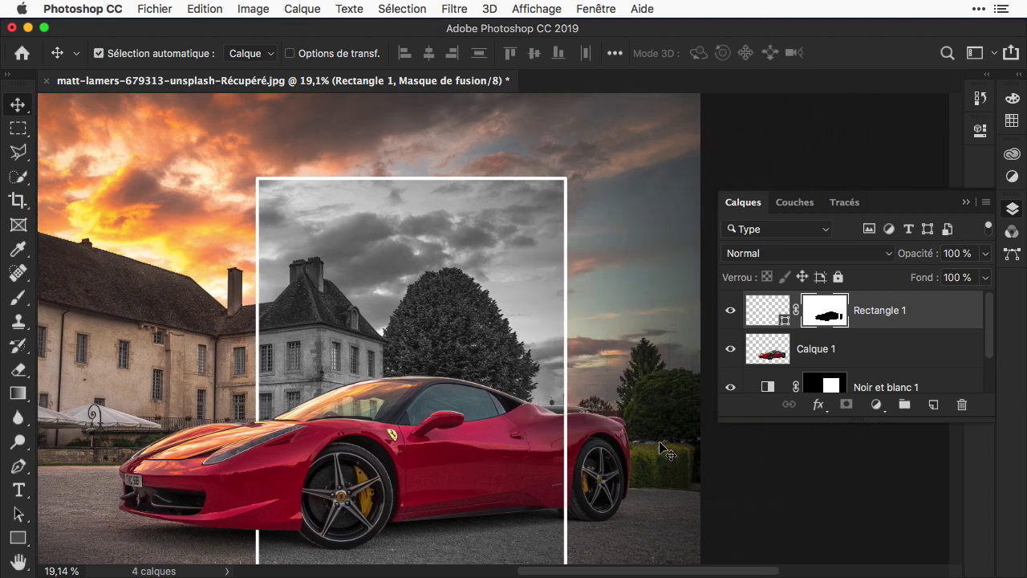
scroll(661, 451, "right", 1)
scroll(659, 450, "down", 2)
scroll(659, 450, "down", 1)
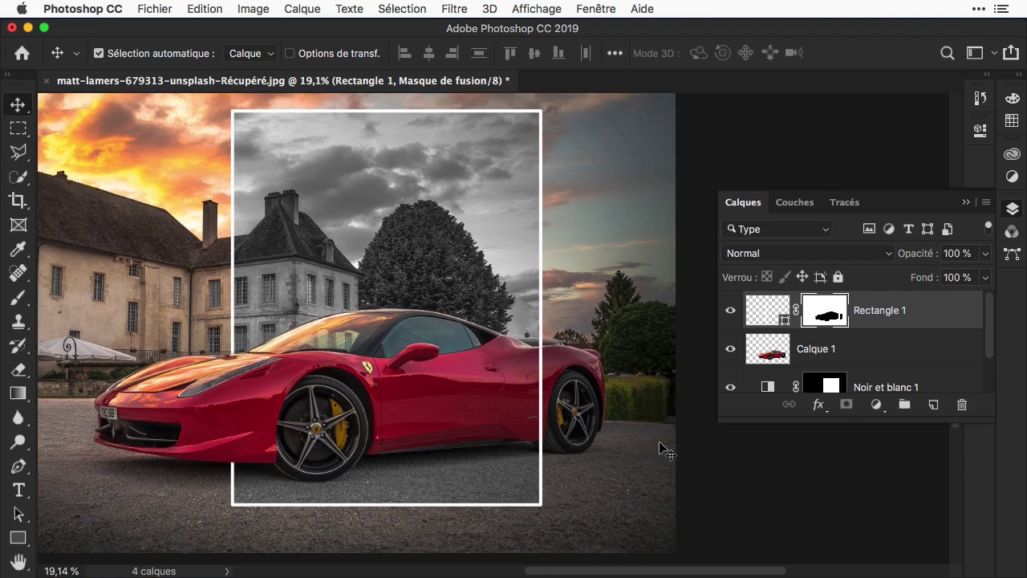